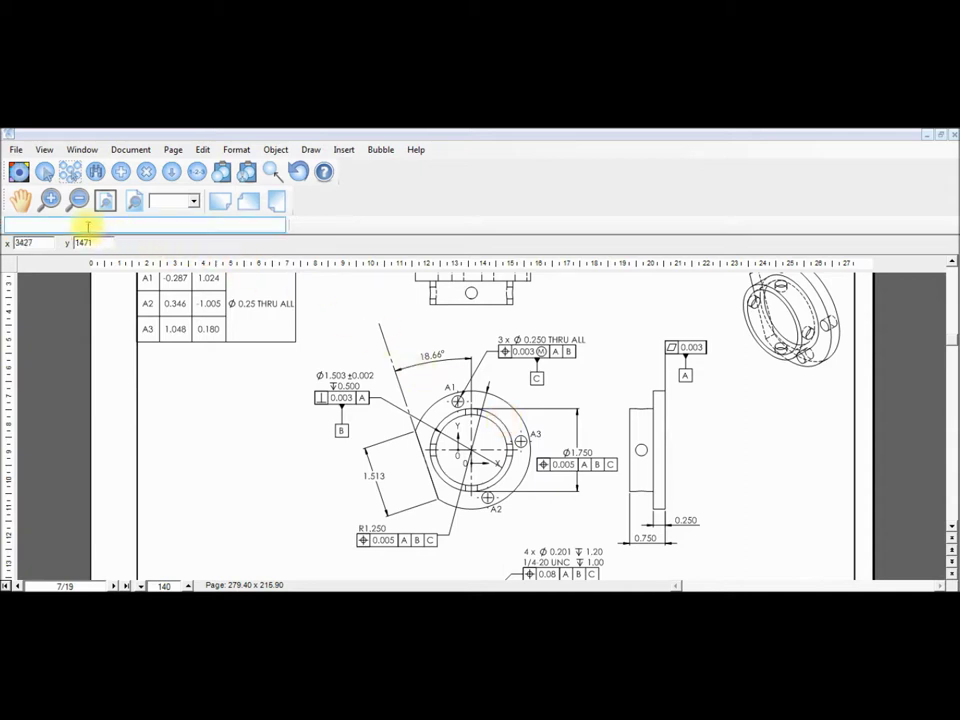
Format all bubbles with a blue stroke (FF0000FF) and a shape width of 320 pixels
{"action": "left_click", "coordinate": [21, 174]}
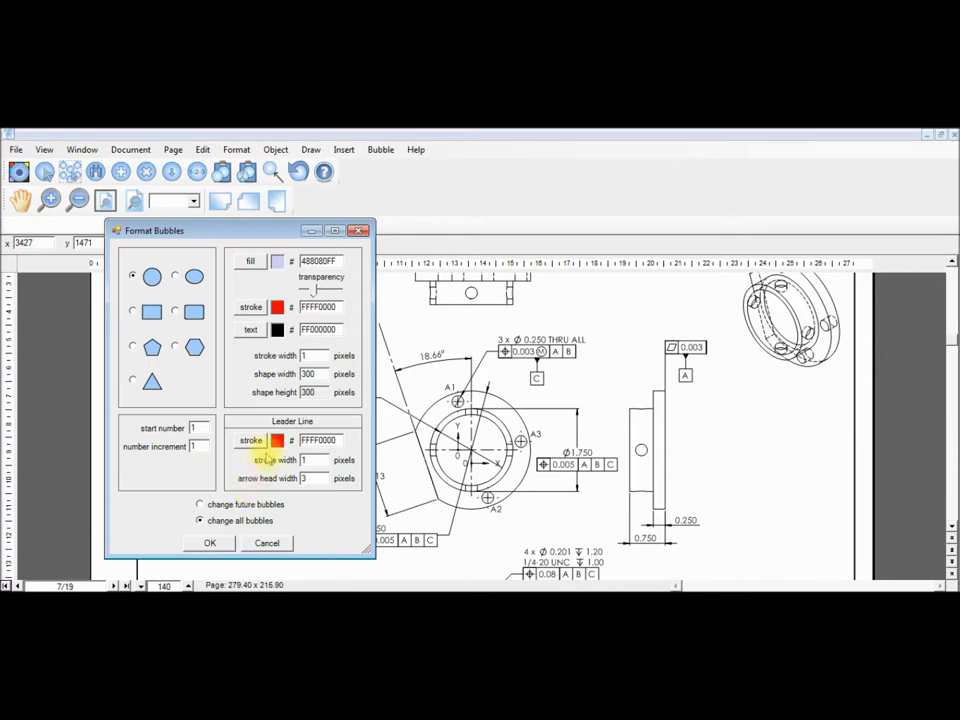
{"action": "left_click", "coordinate": [250, 306]}
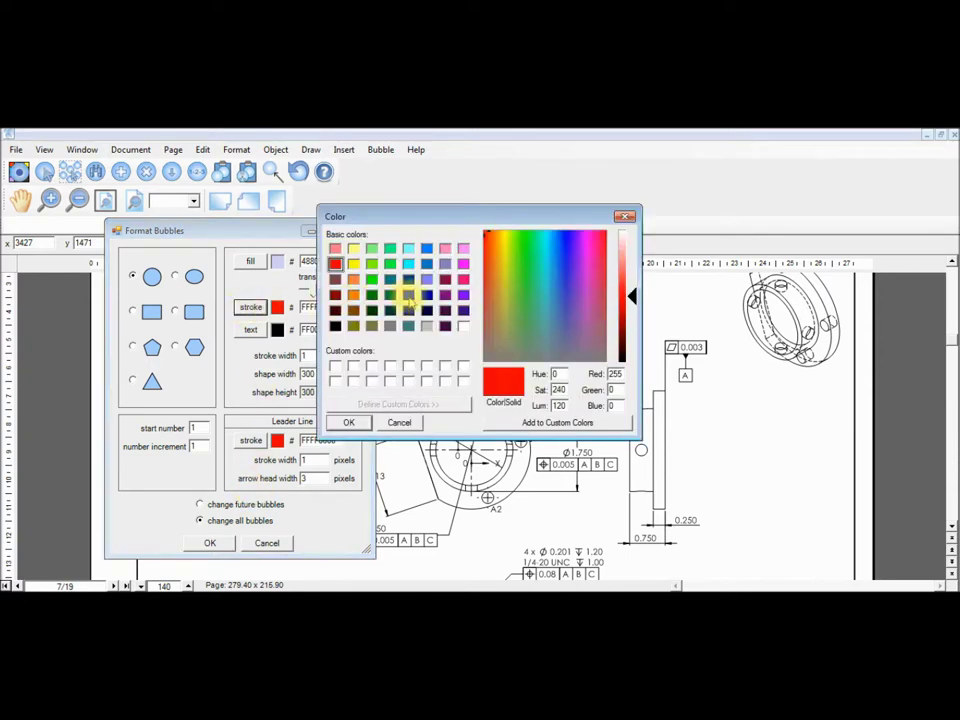
{"action": "left_click", "coordinate": [427, 295]}
{"action": "left_click", "coordinate": [349, 422]}
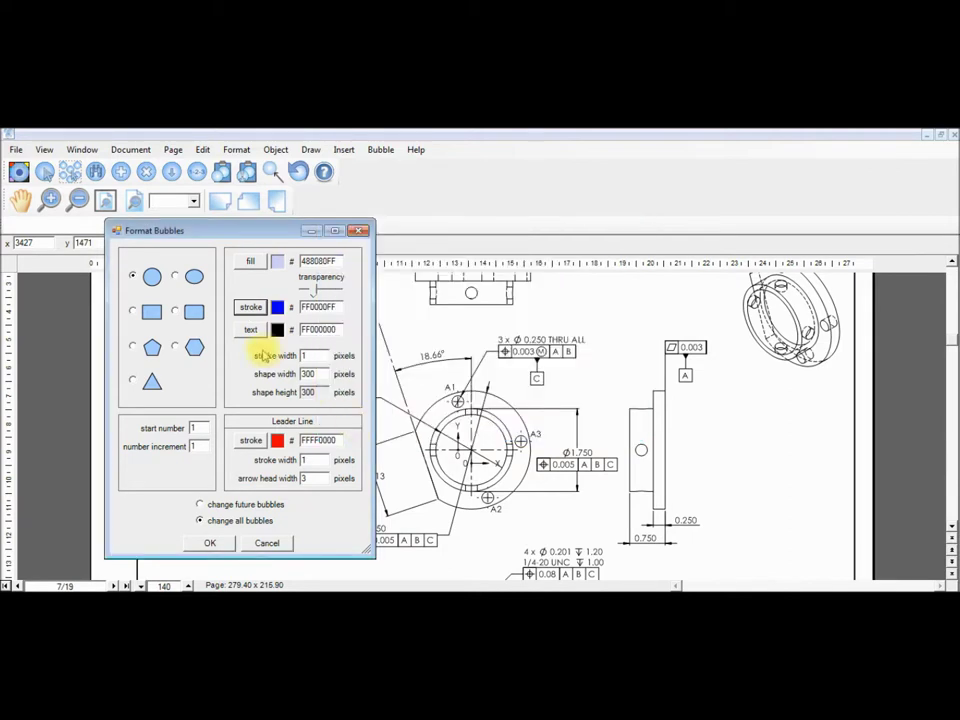
{"action": "double_click", "coordinate": [308, 374]}
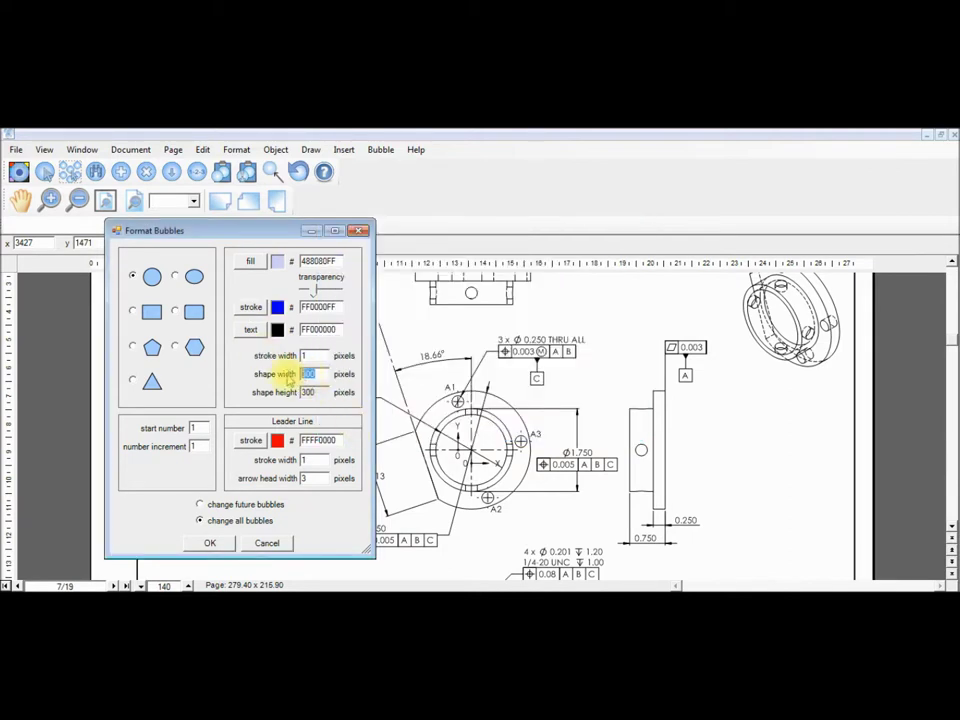
{"action": "type", "text": "320"}
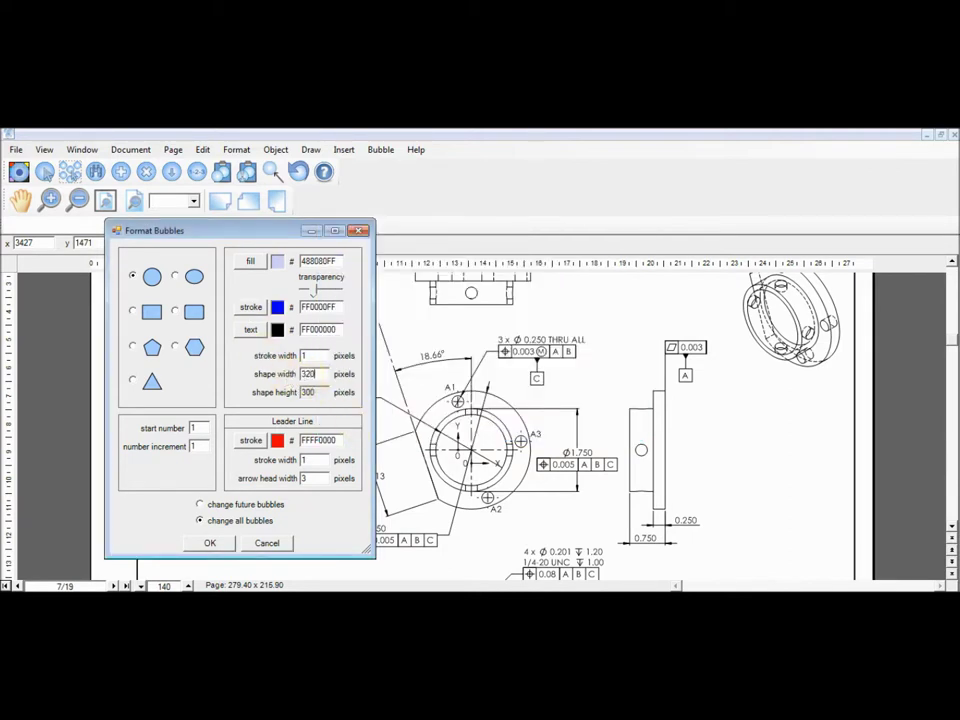
{"action": "left_click", "coordinate": [210, 542]}
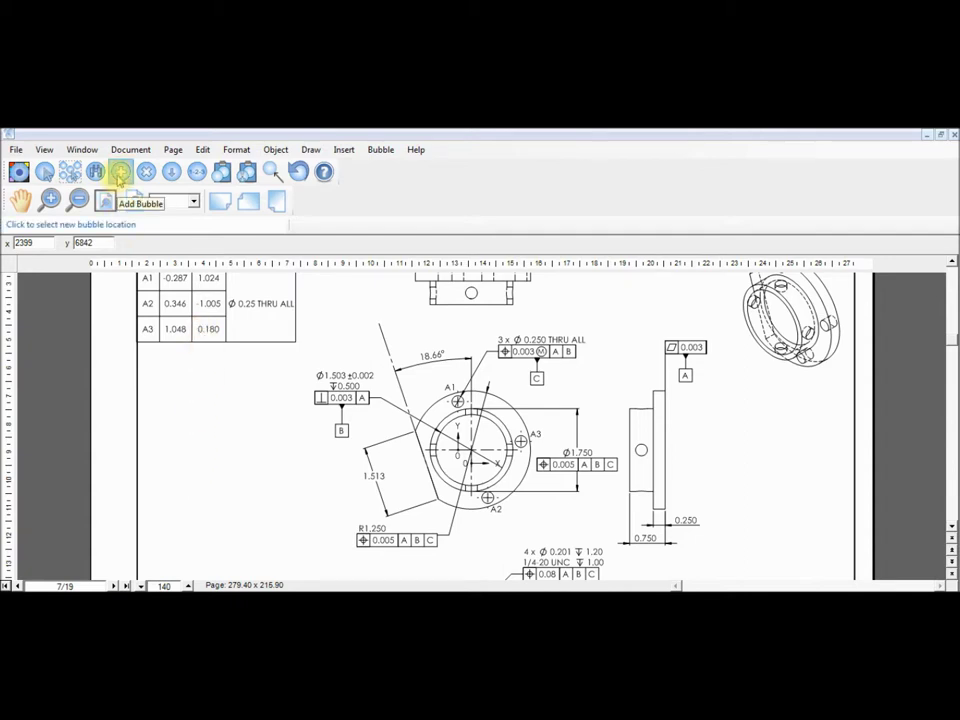
Add five bubbles above the Ø1.503, 3 x Ø0.250 THRU ALL, 0.003 flatness, R1.250 and 4 x Ø0.201 callouts, in that order
{"action": "left_click", "coordinate": [119, 174]}
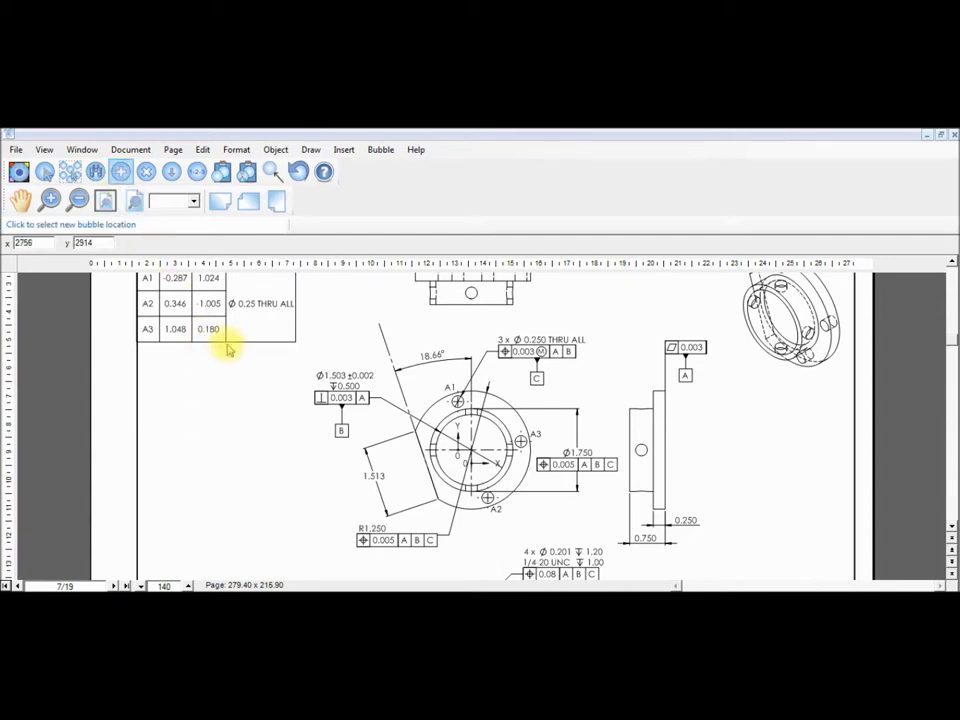
{"action": "left_click", "coordinate": [339, 357]}
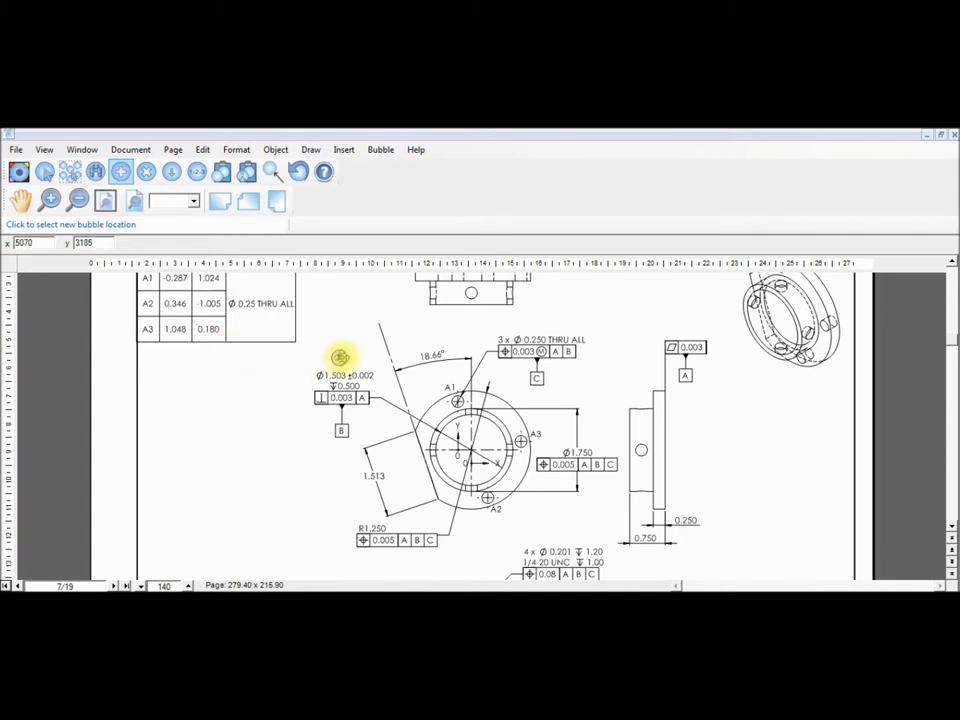
{"action": "left_click", "coordinate": [533, 323]}
{"action": "left_click", "coordinate": [679, 327]}
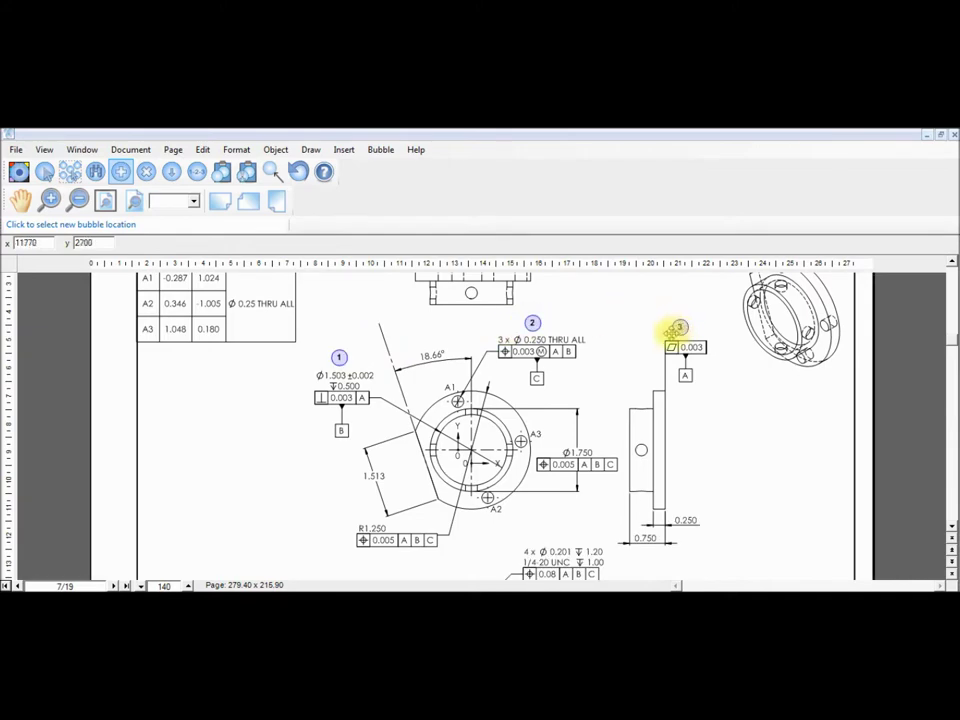
{"action": "left_click", "coordinate": [365, 511]}
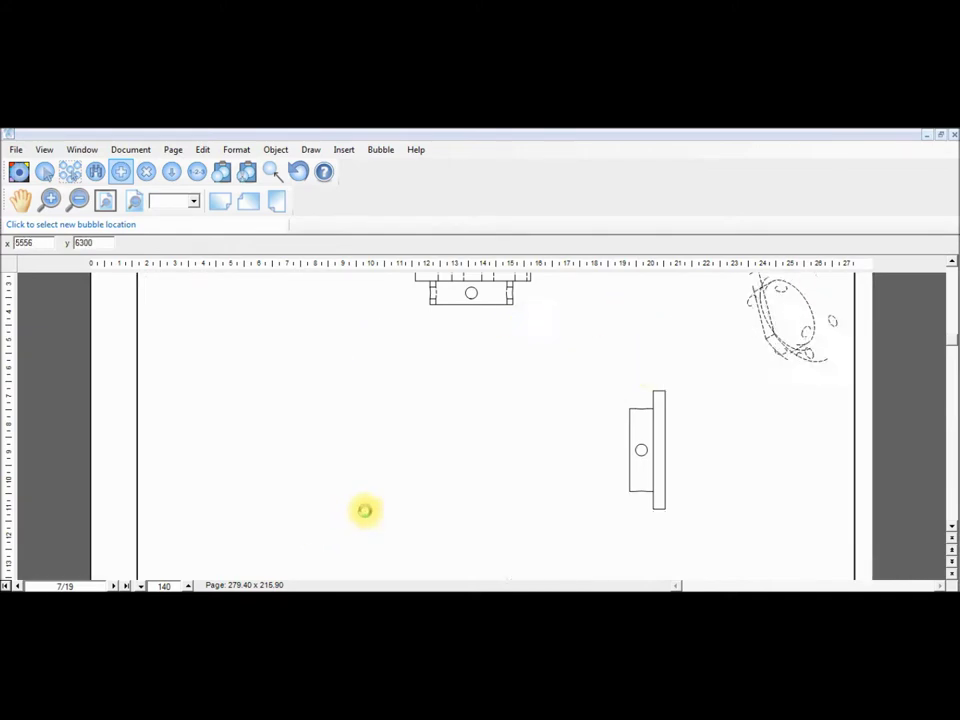
{"action": "left_click", "coordinate": [557, 533]}
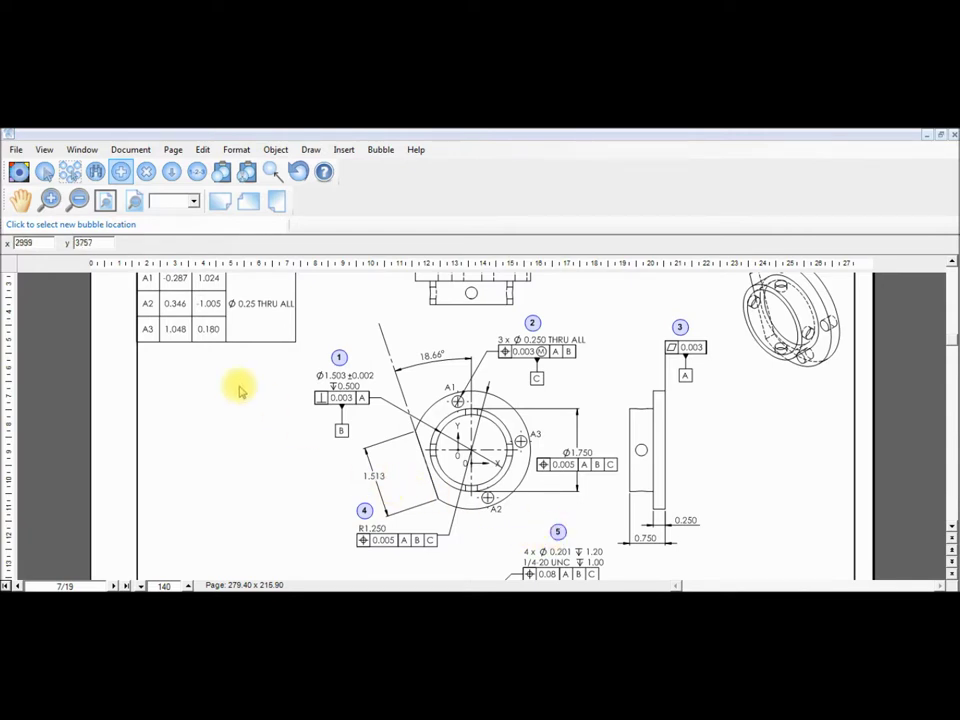
Set the bubble format to a red stroke (FFFF0000) and a white fill (48FFFFFF)
{"action": "left_click", "coordinate": [19, 172]}
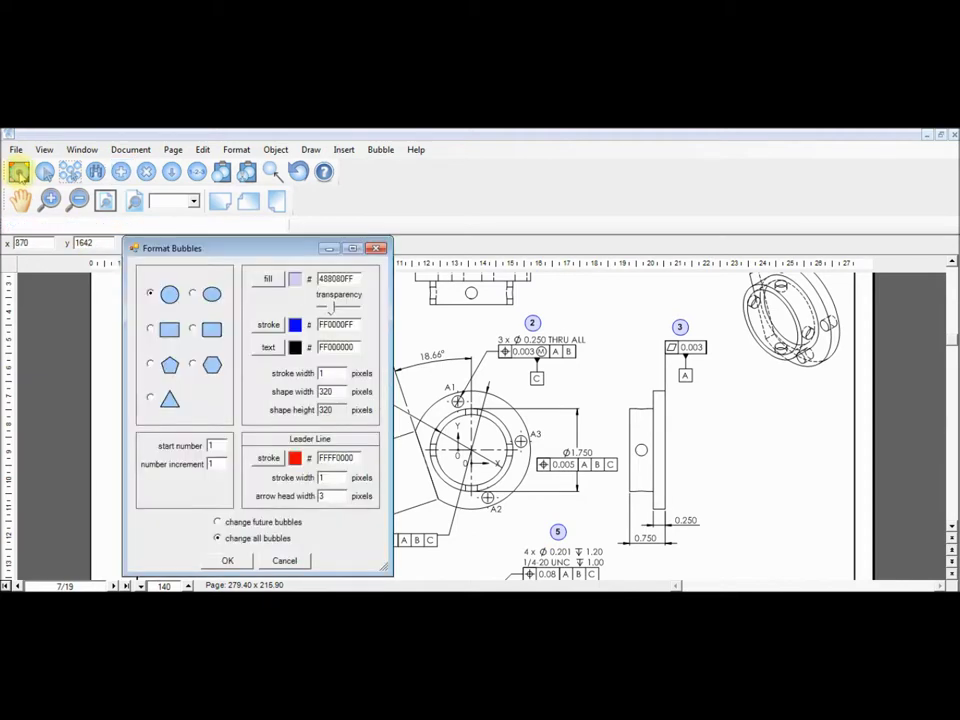
{"action": "left_click", "coordinate": [268, 325]}
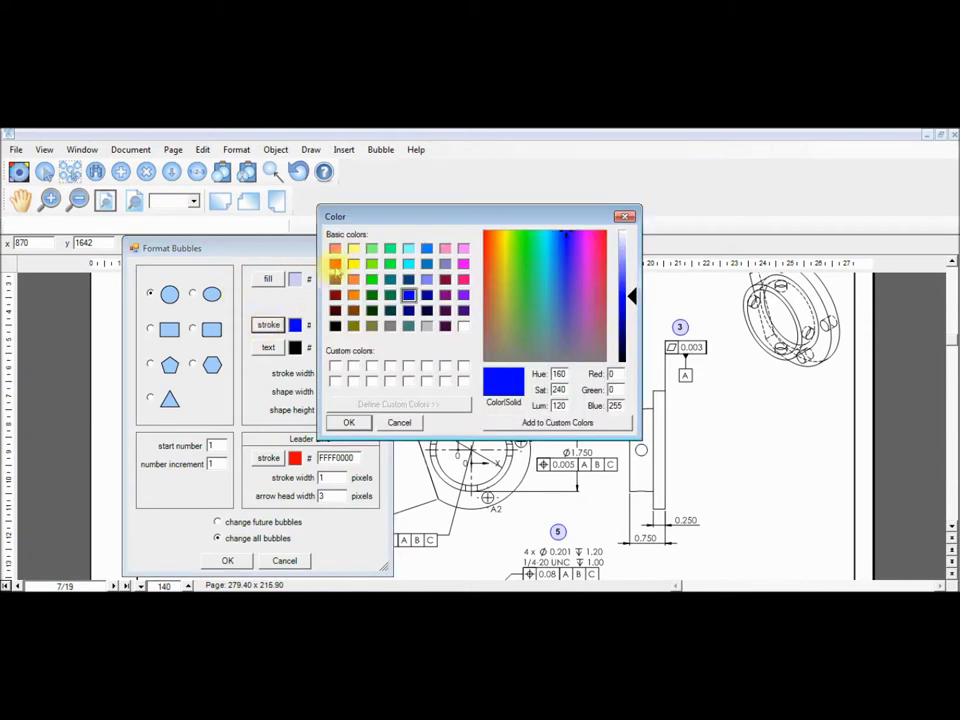
{"action": "left_click", "coordinate": [335, 248]}
{"action": "left_click", "coordinate": [348, 422]}
{"action": "left_click", "coordinate": [267, 279]}
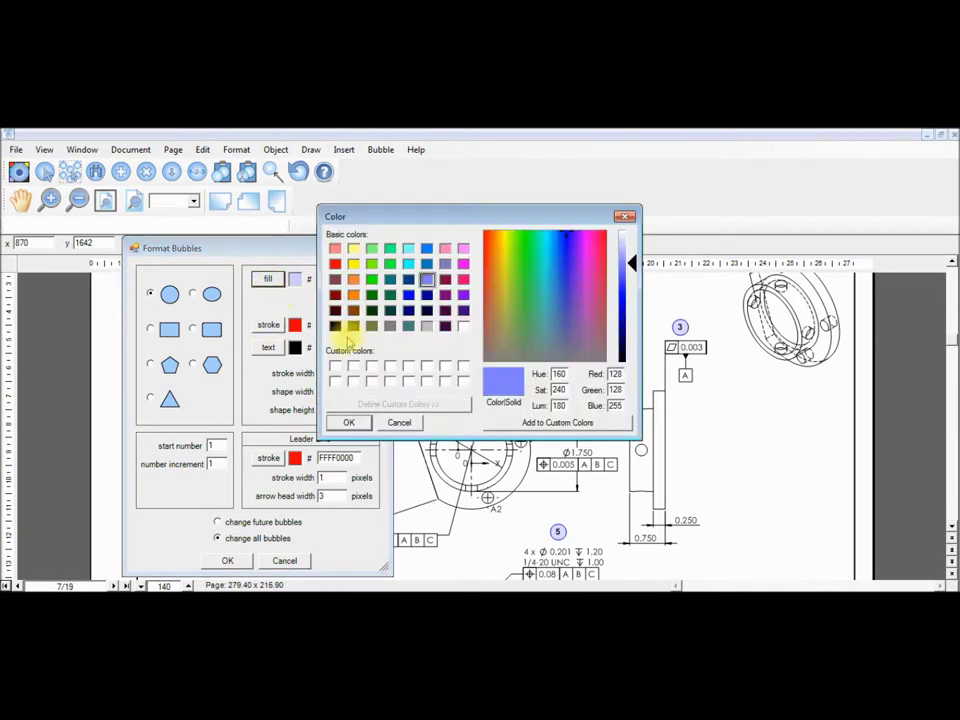
{"action": "left_click", "coordinate": [463, 326]}
{"action": "left_click", "coordinate": [349, 422]}
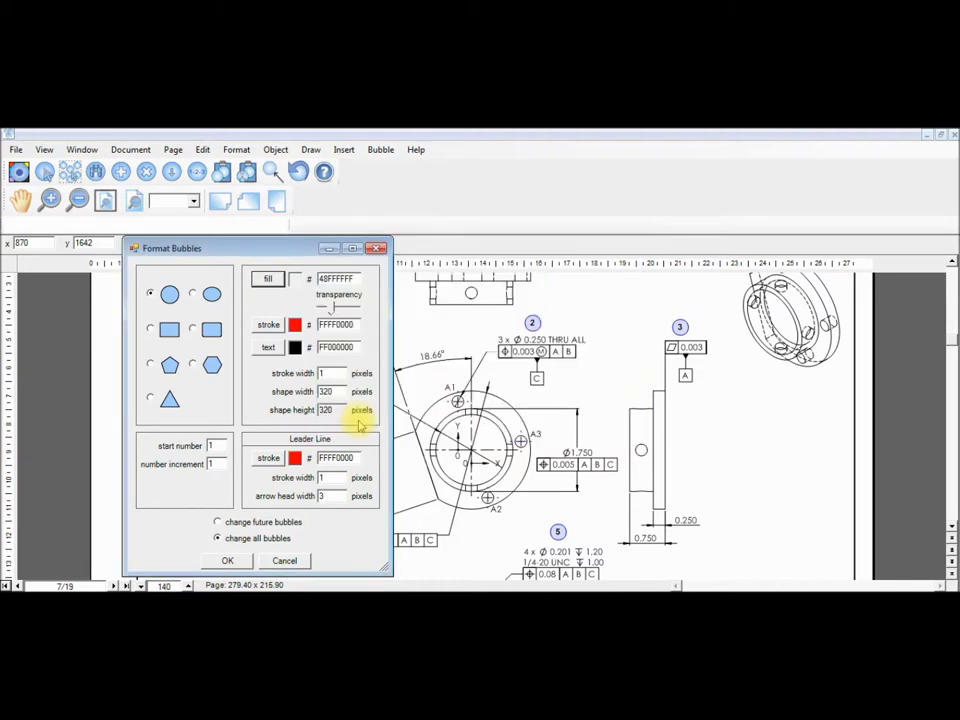
Set the bubble shape width to 500 pixels and apply the formatting to all bubbles
{"action": "double_click", "coordinate": [330, 391]}
{"action": "type", "text": "50"}
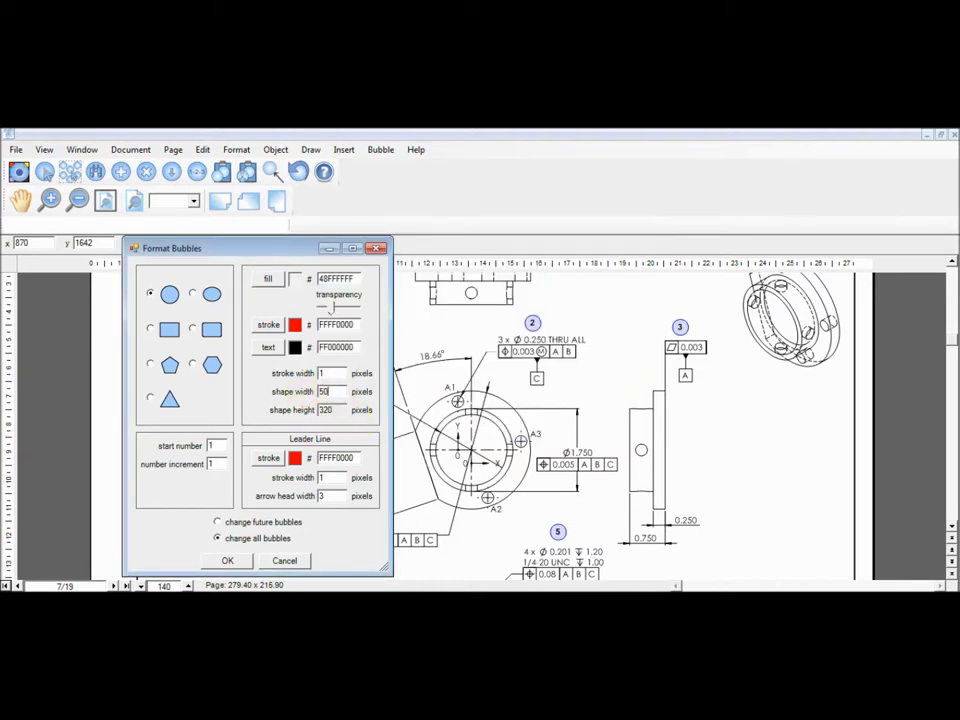
{"action": "type", "text": "0"}
{"action": "left_click", "coordinate": [229, 561]}
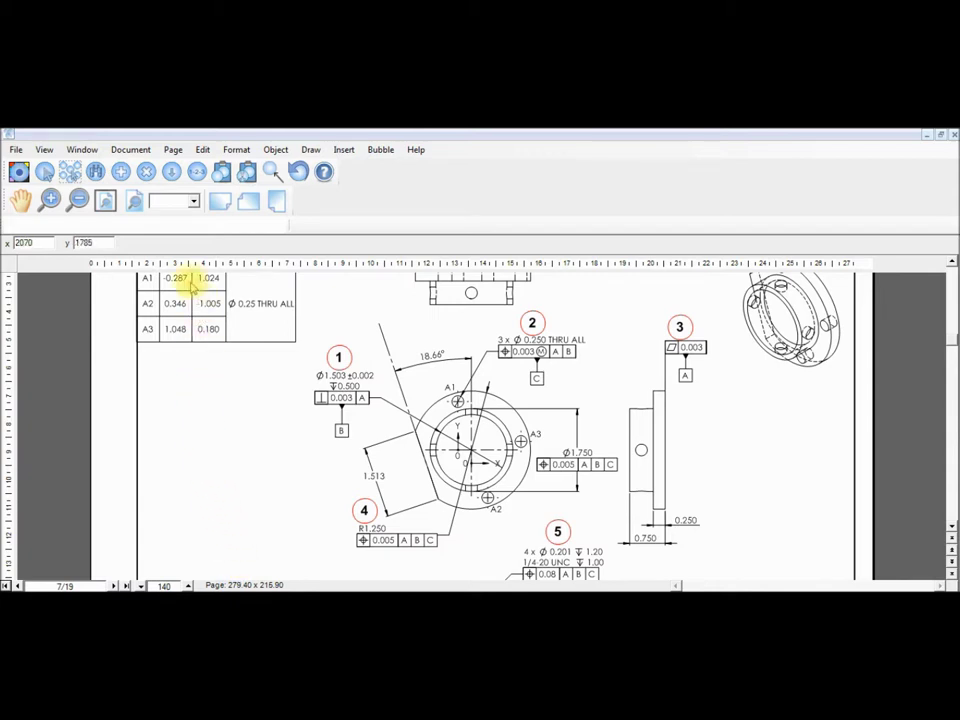
Delete bubble 2 above the 3 x Ø0.250 THRU ALL callout and update the bubble sequence to consecutive numbers
{"action": "left_click", "coordinate": [147, 175]}
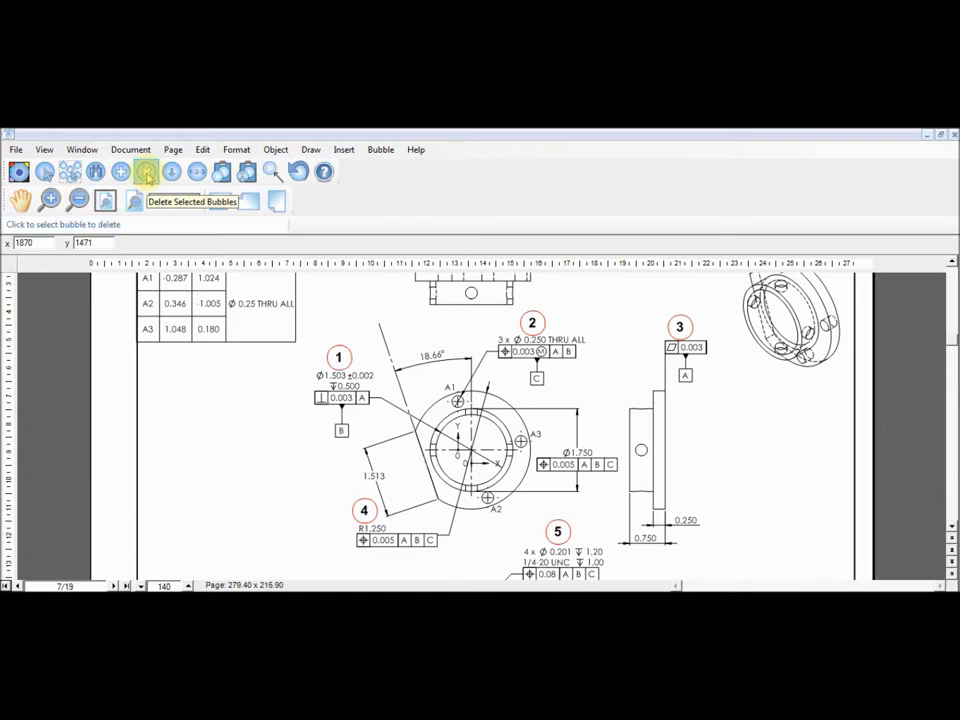
{"action": "left_click", "coordinate": [530, 323]}
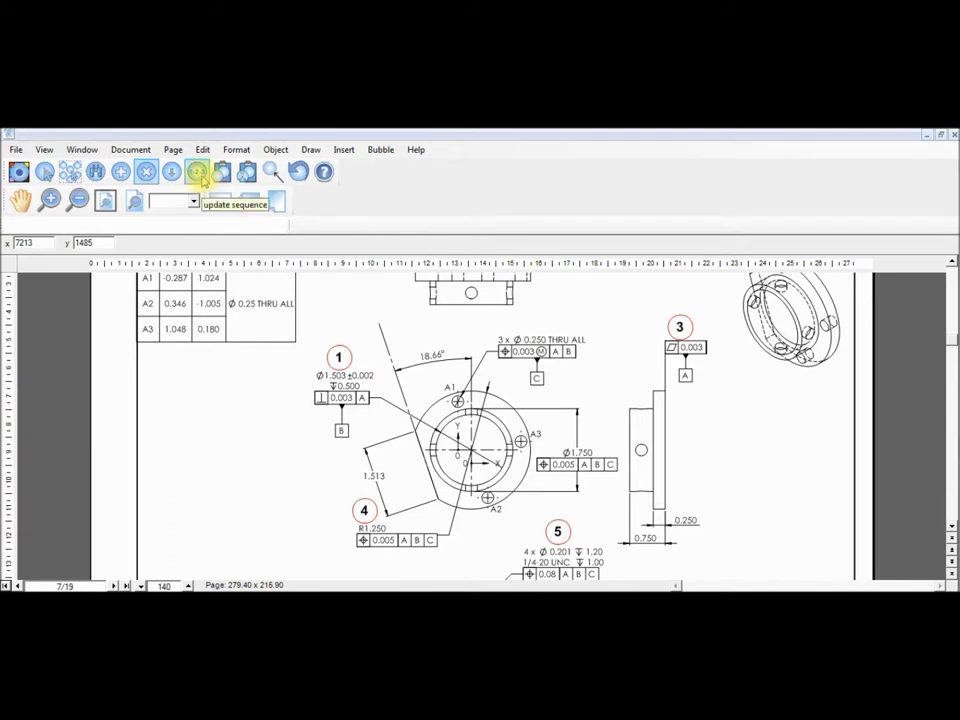
{"action": "left_click", "coordinate": [198, 174]}
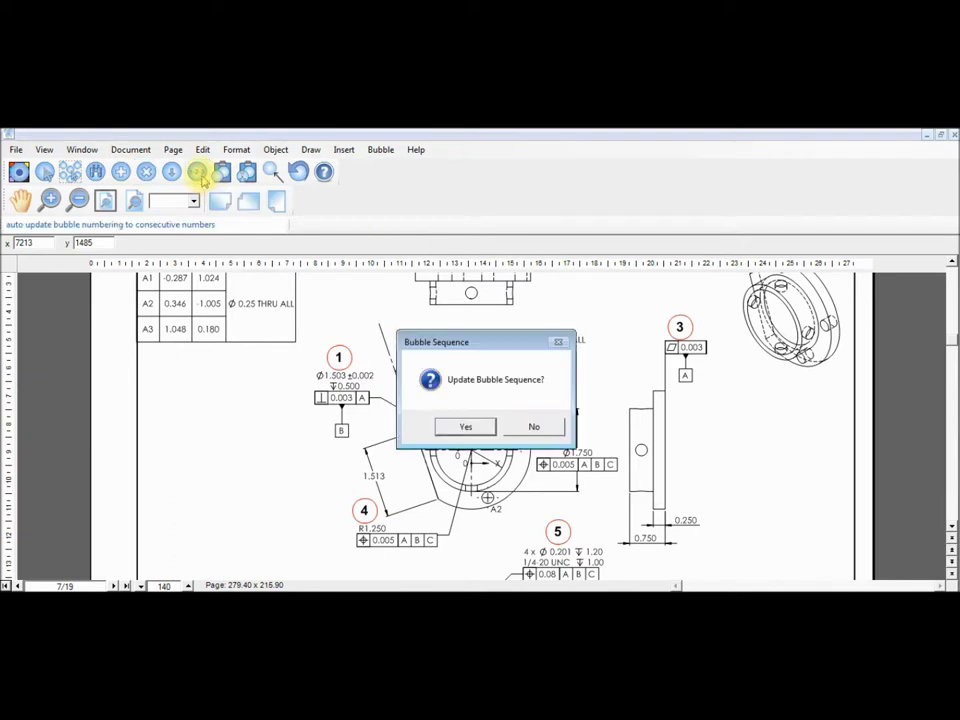
{"action": "left_click", "coordinate": [464, 427]}
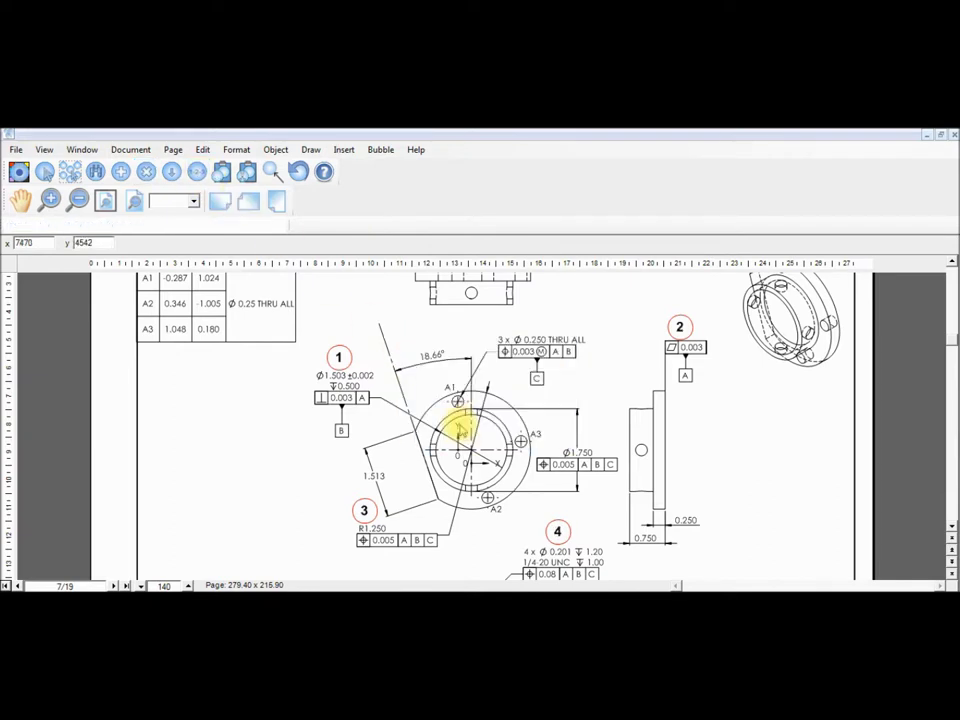
Insert a bubble above the 3 x Ø0.250 THRU ALL callout after Bubble1_S, with the sequence updated
{"action": "left_click", "coordinate": [172, 177]}
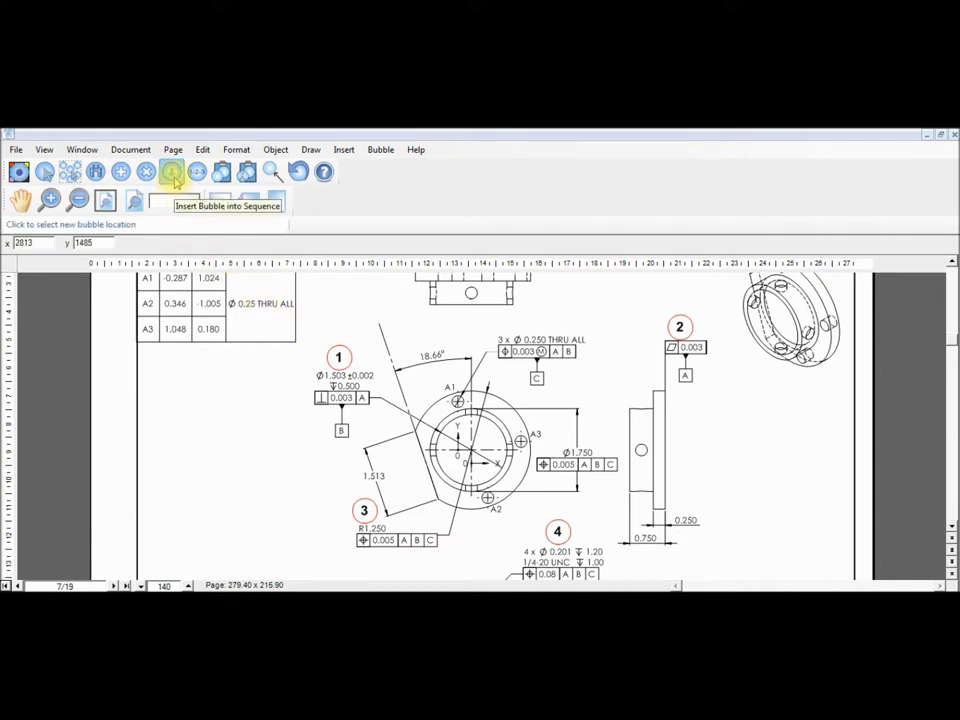
{"action": "left_click", "coordinate": [543, 327]}
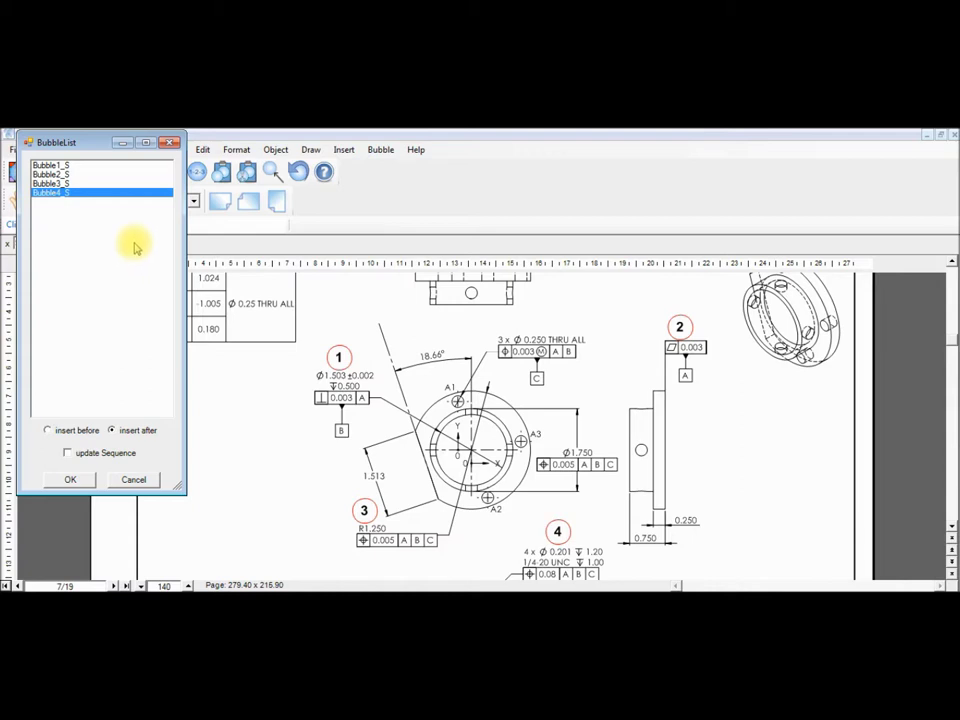
{"action": "left_click", "coordinate": [62, 166]}
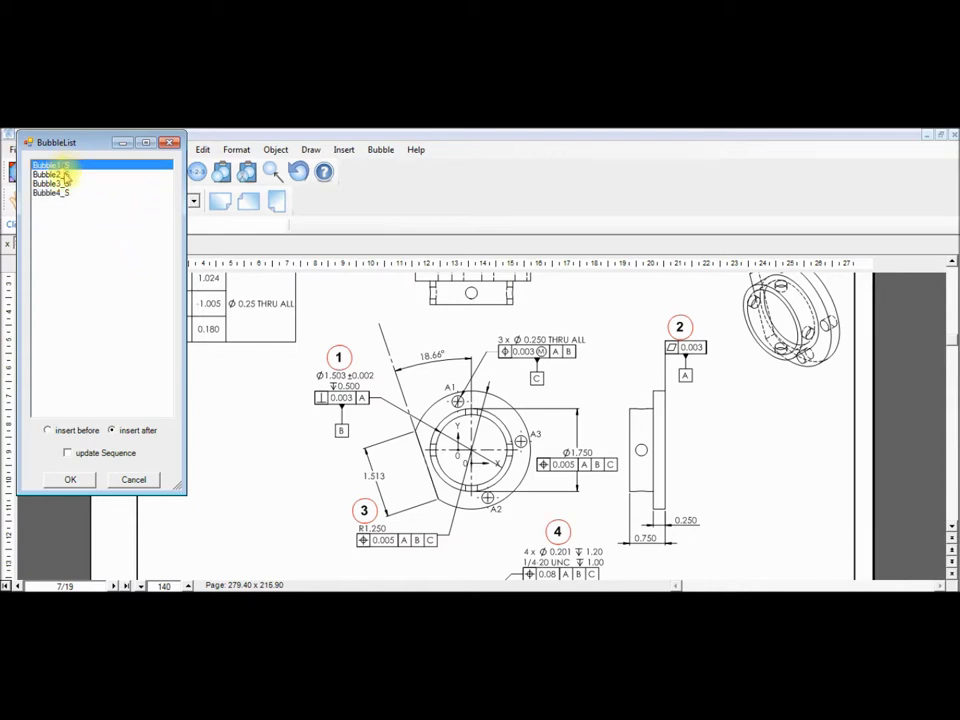
{"action": "left_click", "coordinate": [67, 453]}
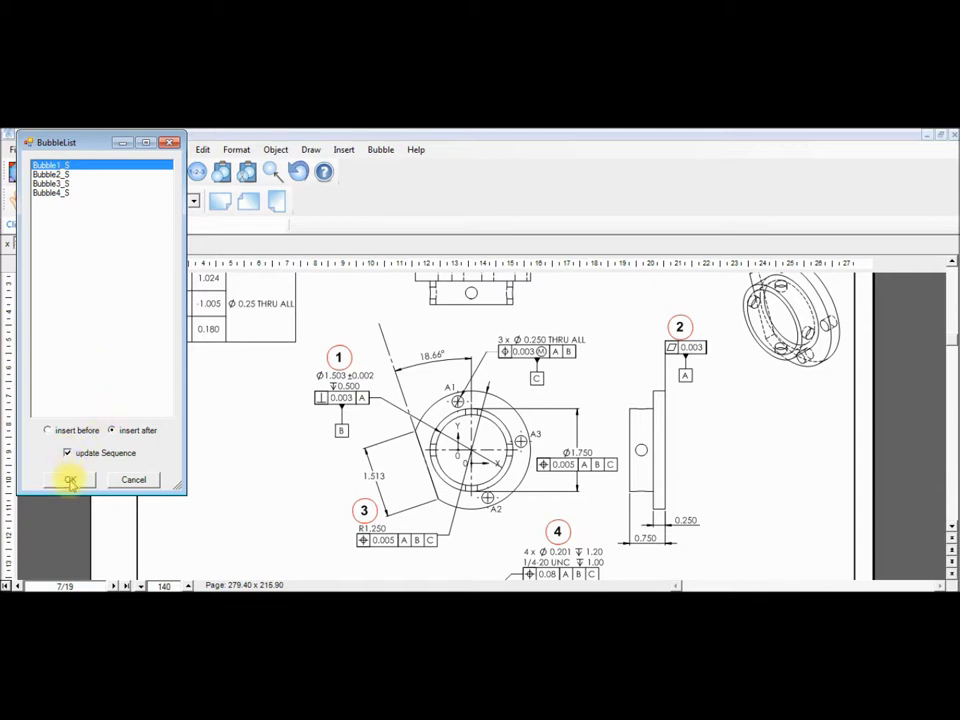
{"action": "left_click", "coordinate": [70, 480]}
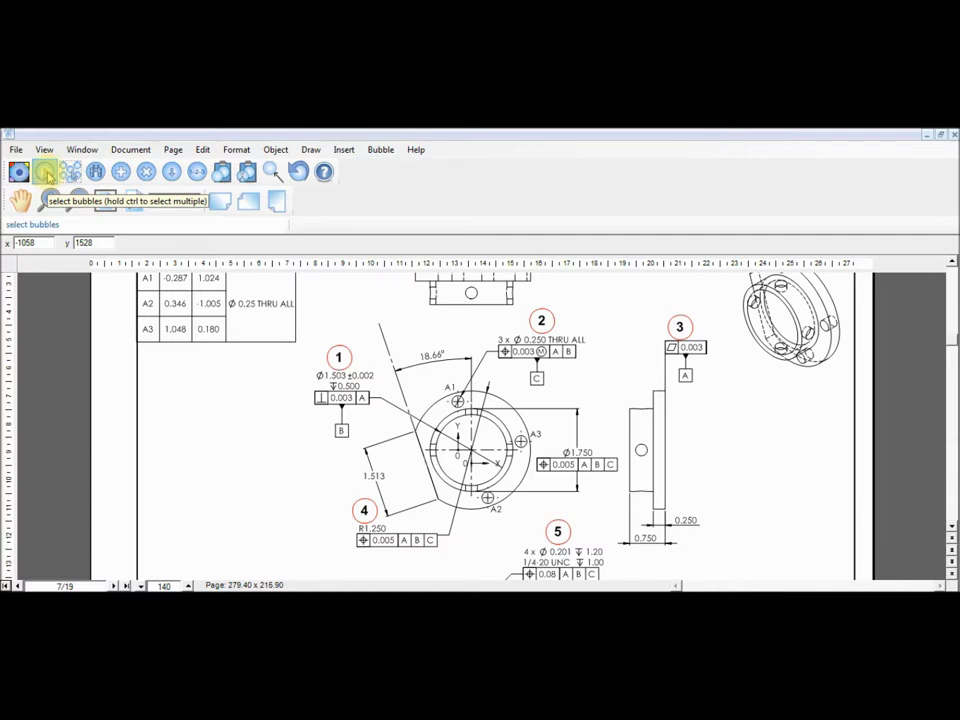
Move bubble 4 away from the R1.250 callout to the empty area beside the 1.513 dimension, and deselect it
{"action": "left_click", "coordinate": [45, 172]}
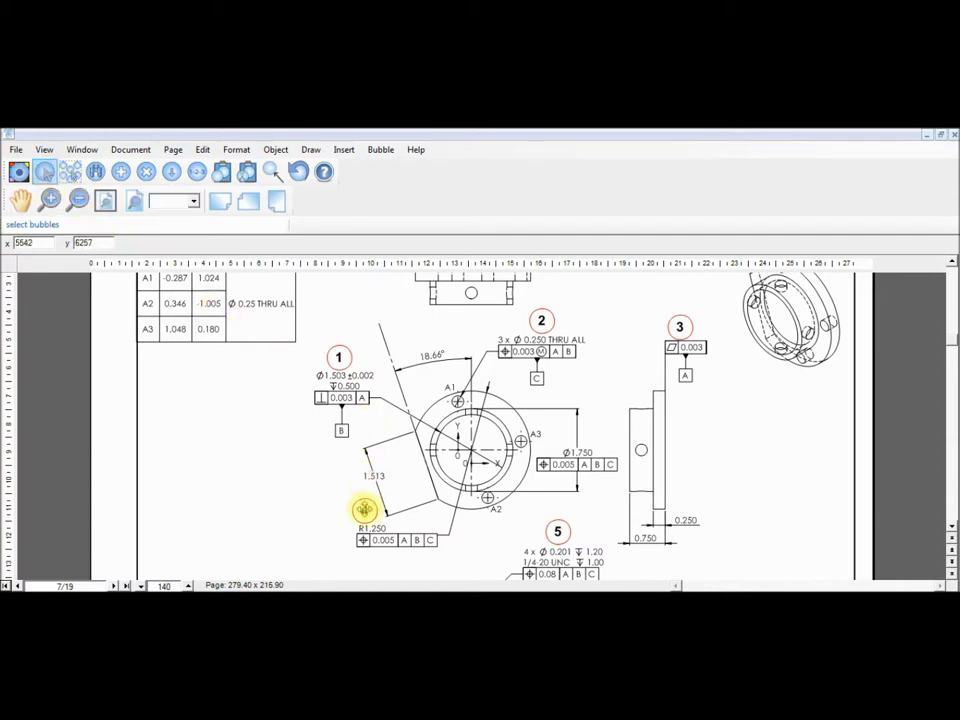
{"action": "left_click_drag", "start_coordinate": [364, 509], "coordinate": [303, 484]}
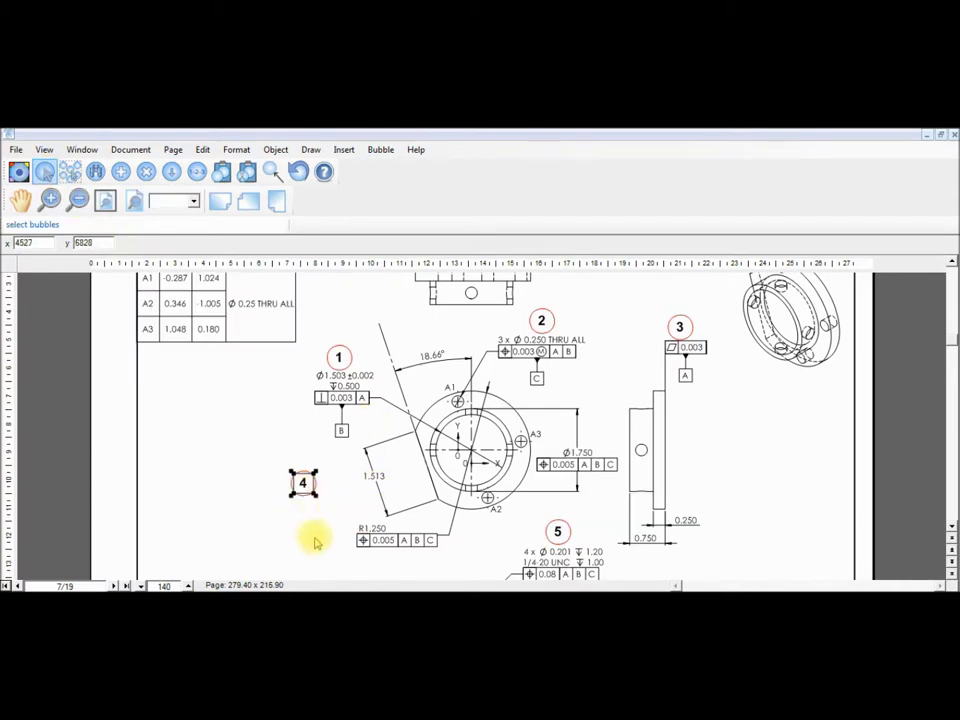
{"action": "left_click", "coordinate": [315, 541]}
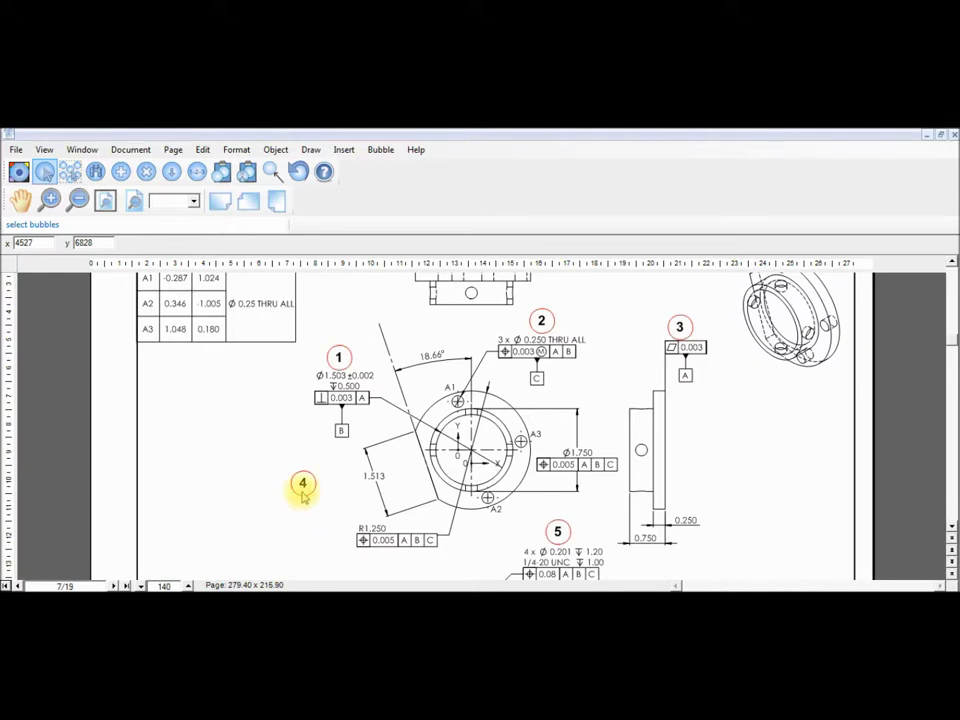
Draw a leader line from bubble 4 to the R1.250 callout
{"action": "left_click", "coordinate": [276, 176]}
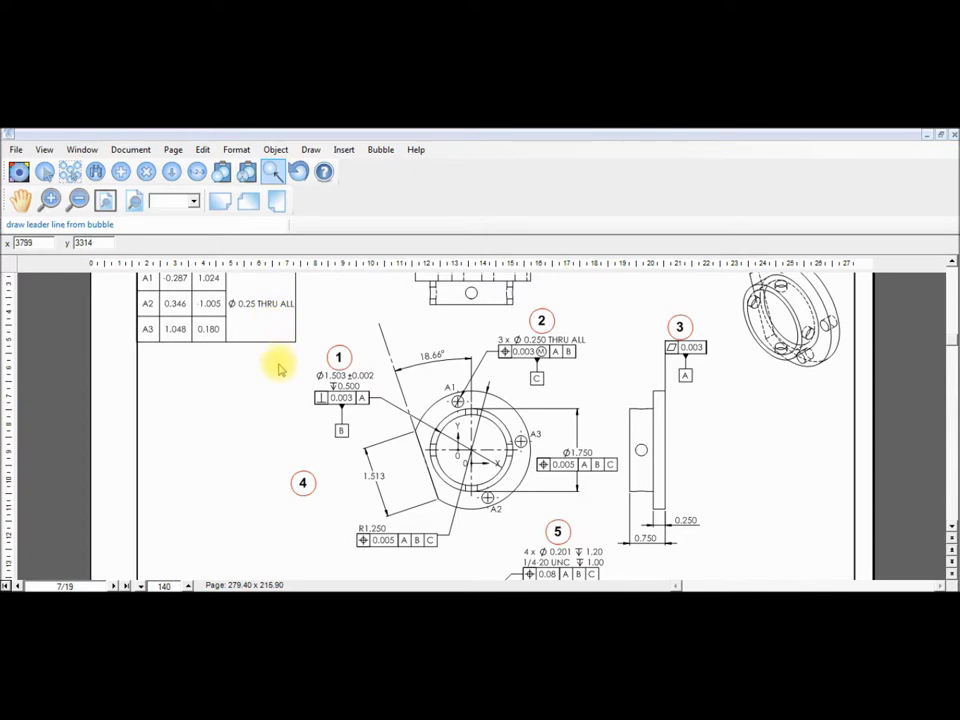
{"action": "left_click", "coordinate": [303, 483]}
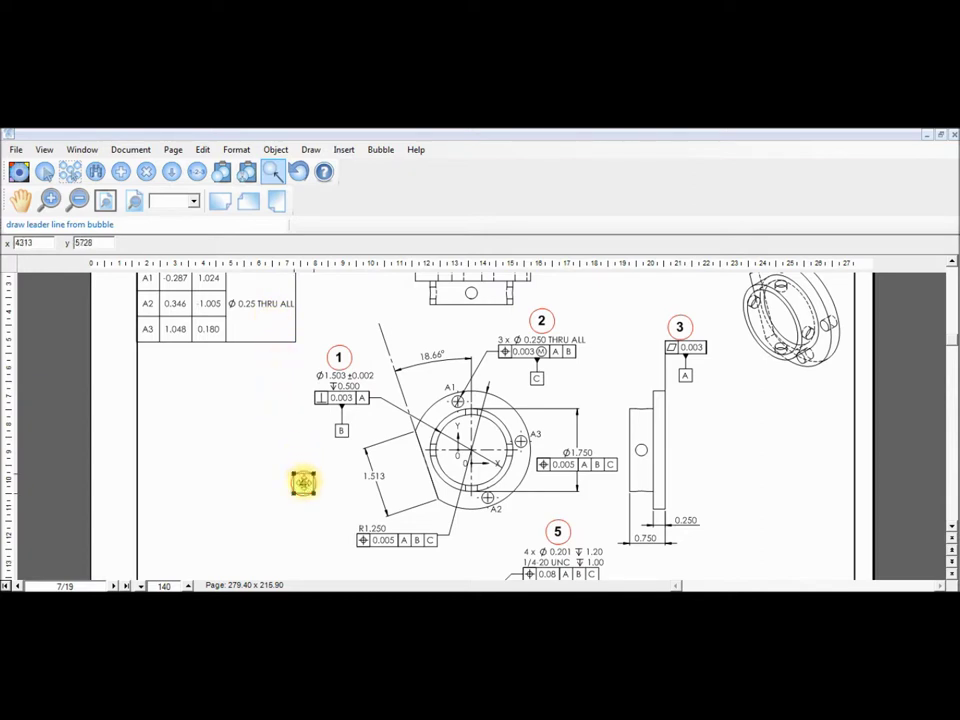
{"action": "left_click", "coordinate": [355, 526]}
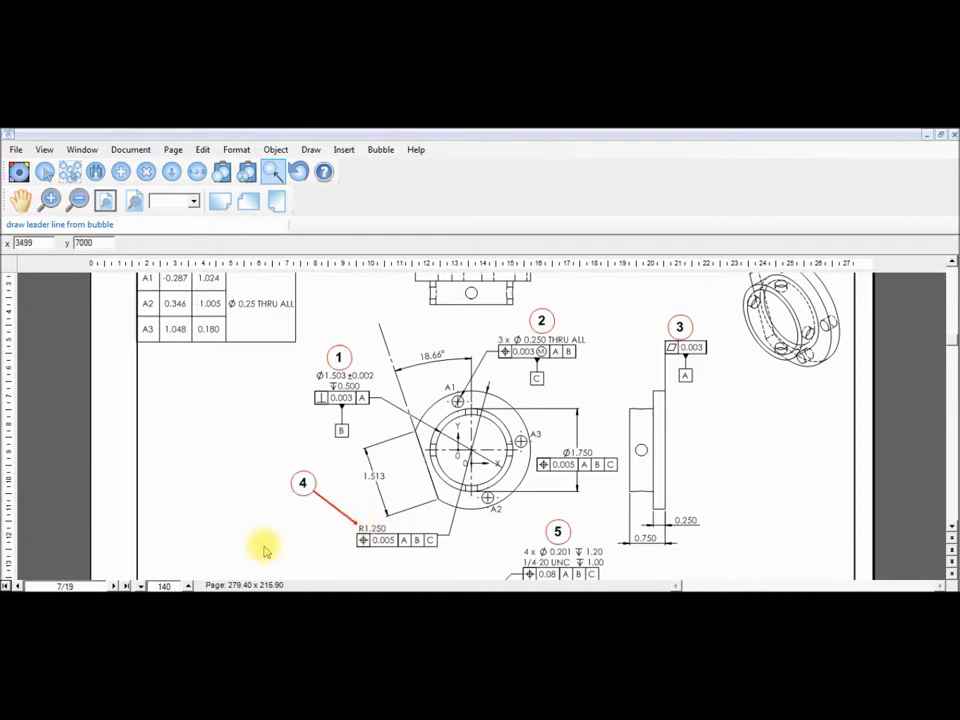